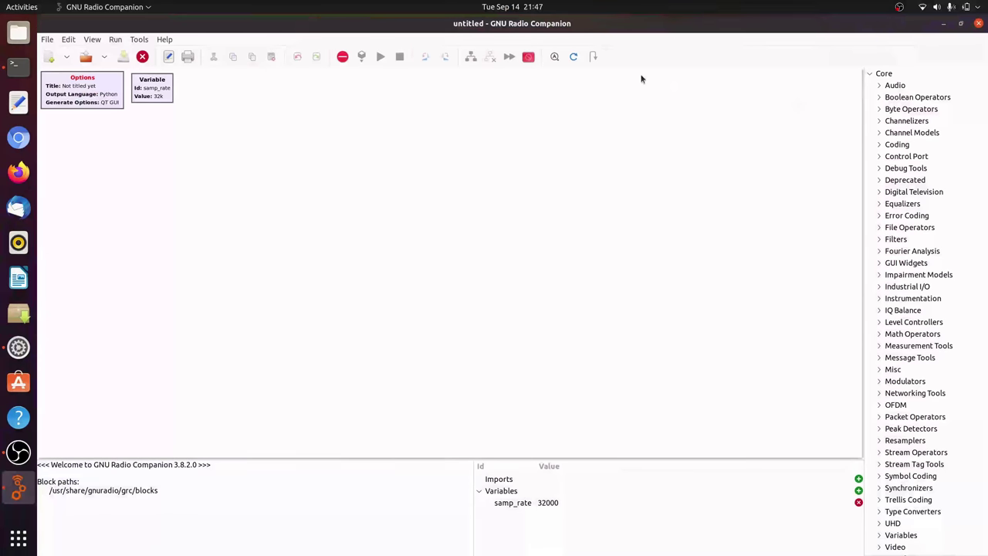
Set the flow graph's Id and Title in the Options block to signal_generator.
{"action": "double_click", "coordinate": [98, 90]}
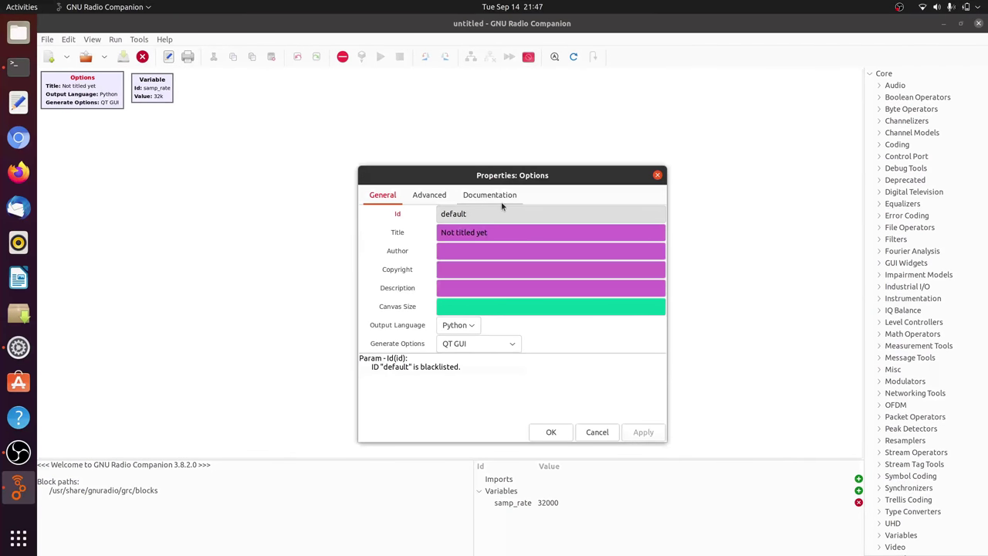
{"action": "double_click", "coordinate": [510, 216]}
{"action": "type", "text": "signal_generator"}
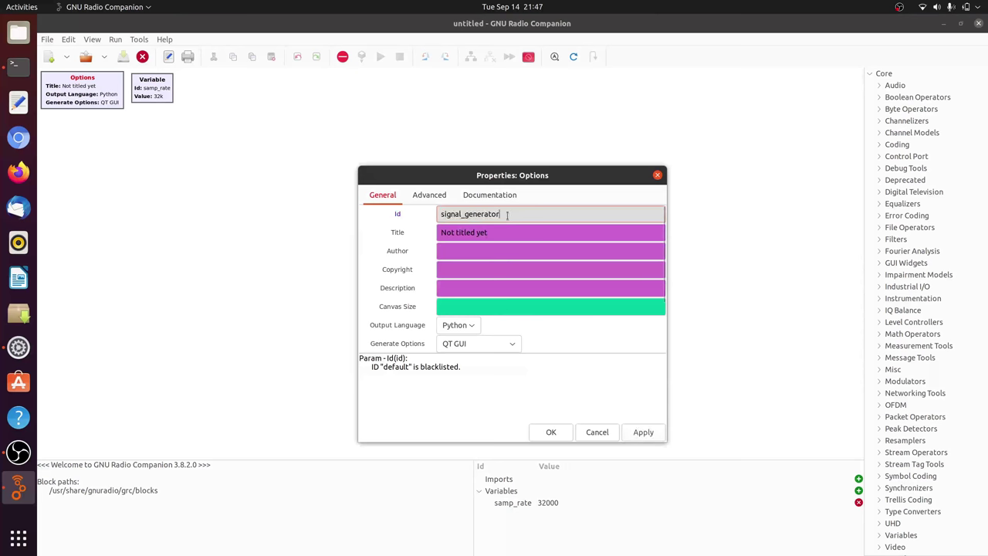
{"action": "left_click", "coordinate": [495, 231]}
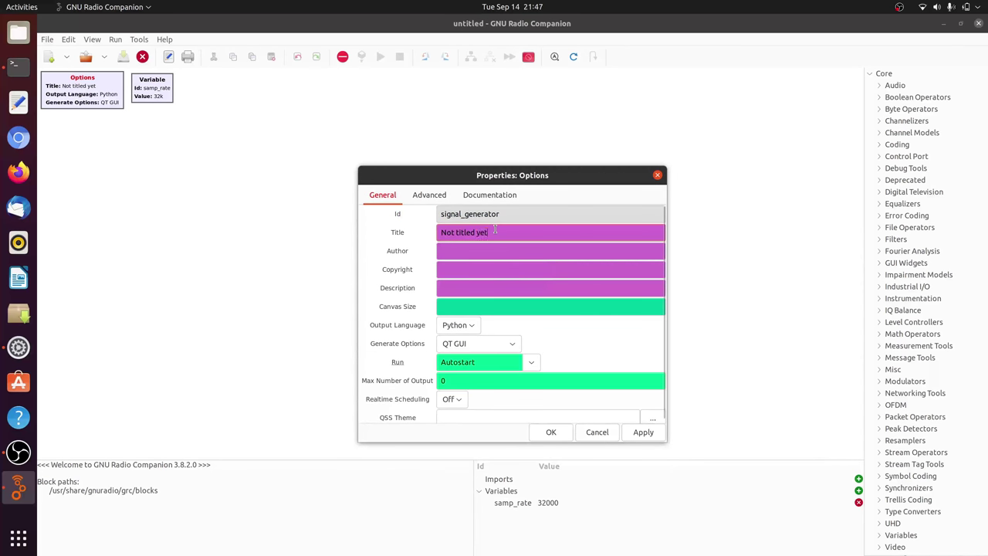
{"action": "type", "text": "signal_generator"}
{"action": "left_click", "coordinate": [548, 432]}
Change the samp_rate variable value from 32000 to 1e6.
{"action": "double_click", "coordinate": [155, 92]}
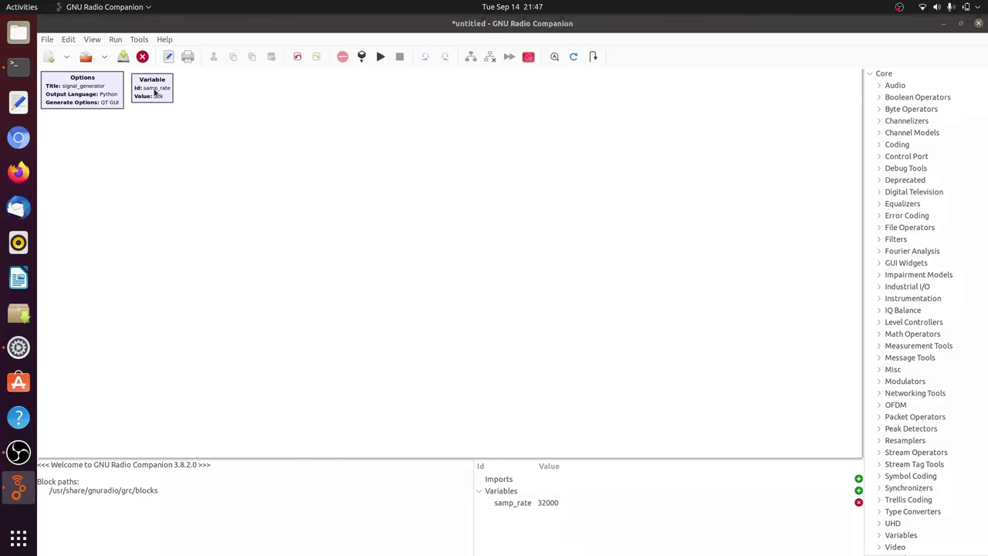
{"action": "double_click", "coordinate": [479, 233]}
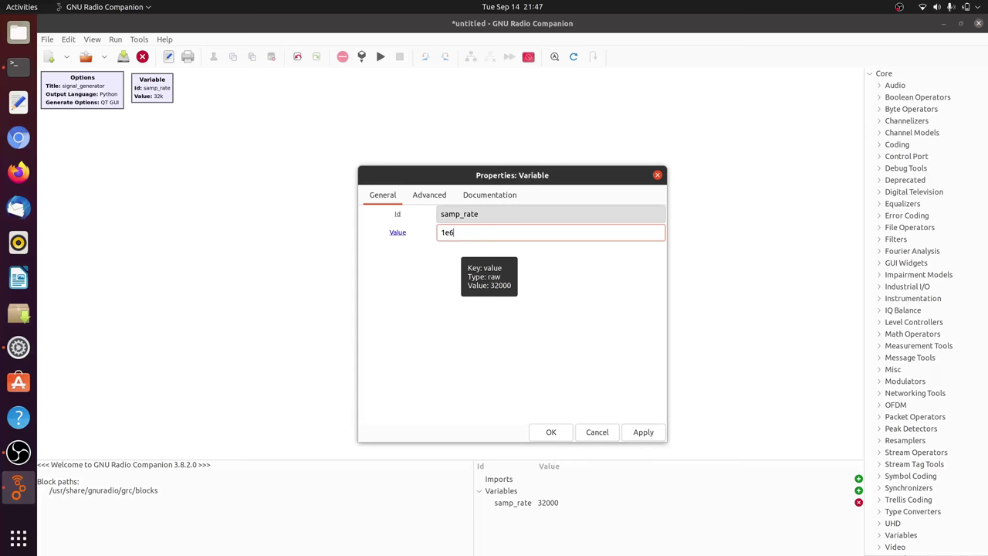
{"action": "left_click", "coordinate": [549, 432]}
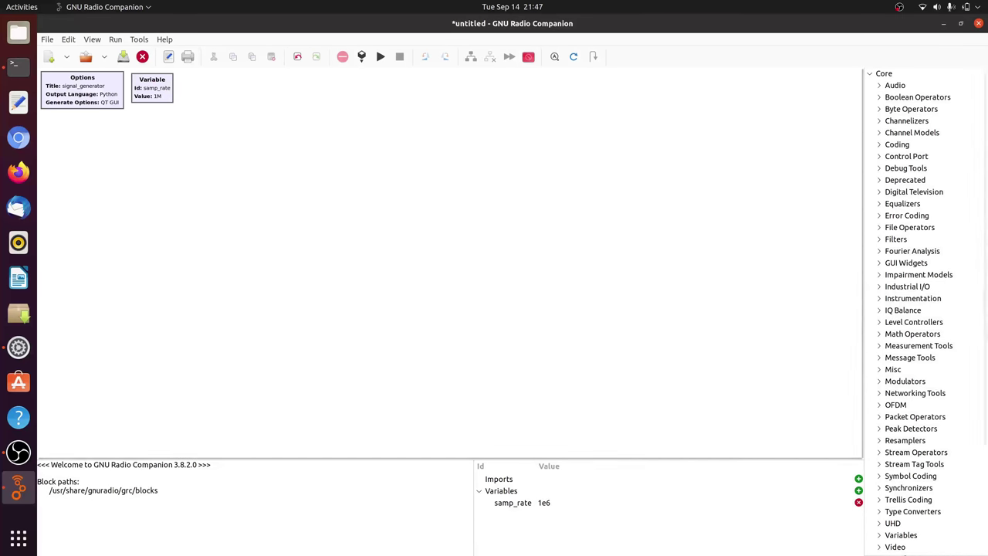
Place an OsmoSDR RTL-SDR Source, keeping Complex Float32 output and 100e6 Hz frequency.
{"action": "scroll", "coordinate": [880, 378], "scroll_direction": "down", "scroll_amount": 3}
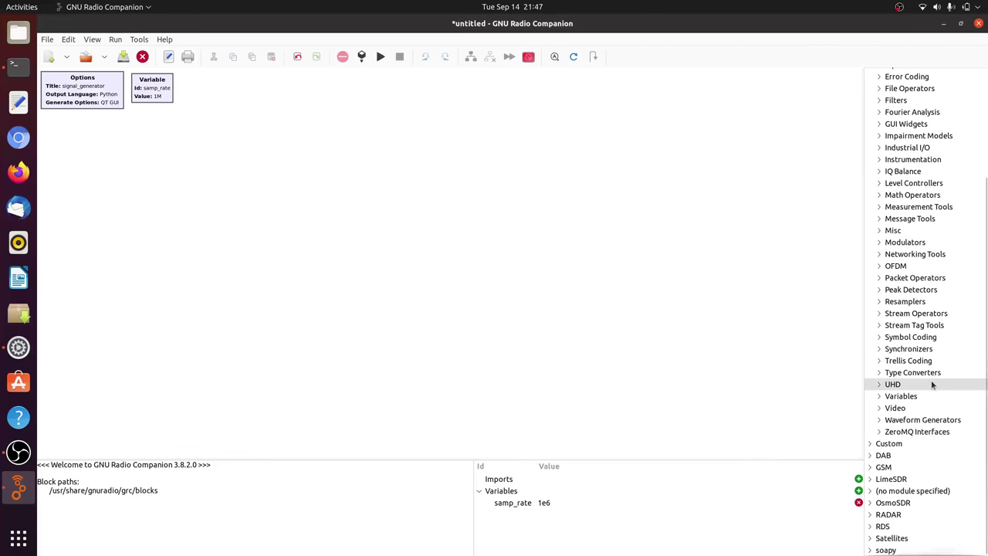
{"action": "double_click", "coordinate": [888, 504]}
{"action": "left_click_drag", "start_coordinate": [912, 538], "coordinate": [145, 190]}
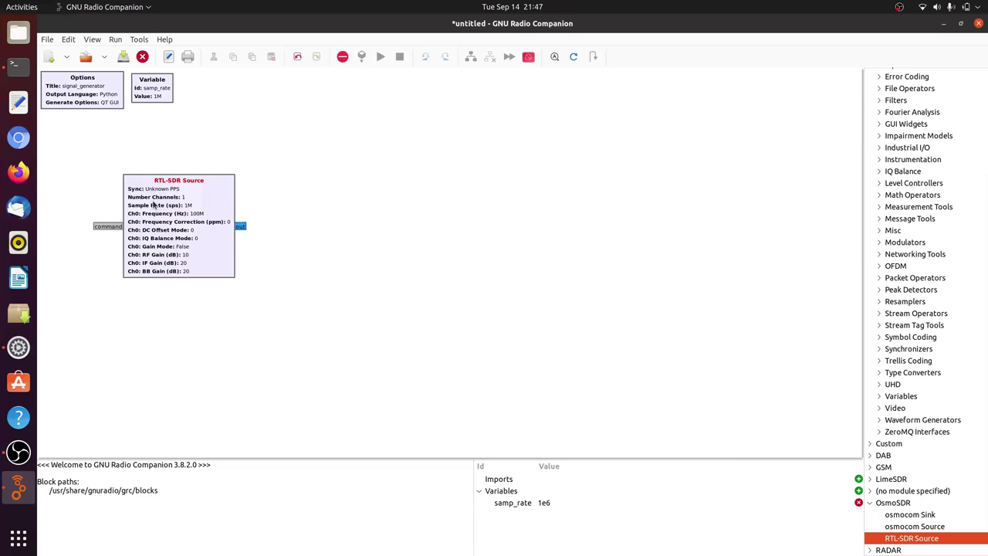
{"action": "double_click", "coordinate": [153, 204]}
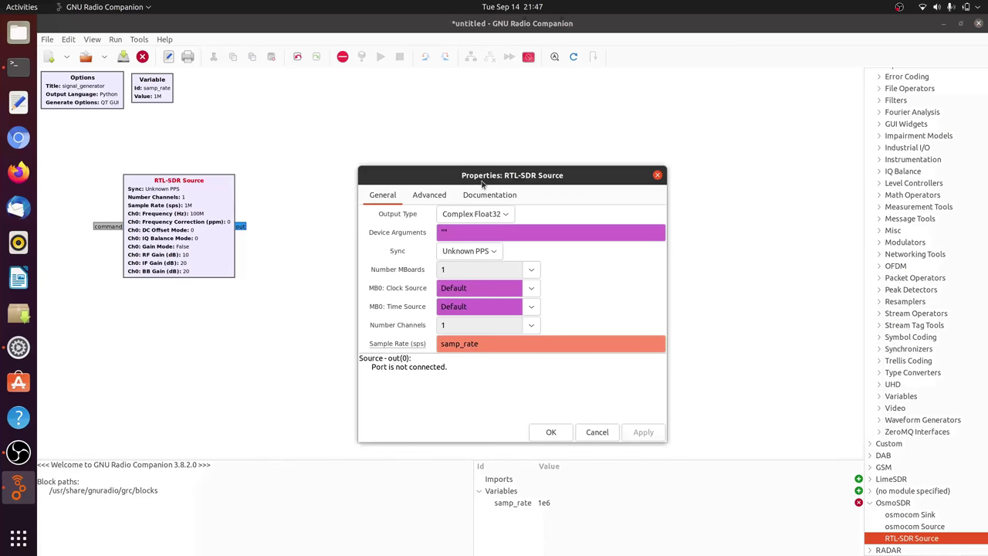
{"action": "left_click", "coordinate": [505, 217]}
{"action": "left_click", "coordinate": [506, 217]}
{"action": "scroll", "coordinate": [654, 252], "scroll_direction": "down", "scroll_amount": 3}
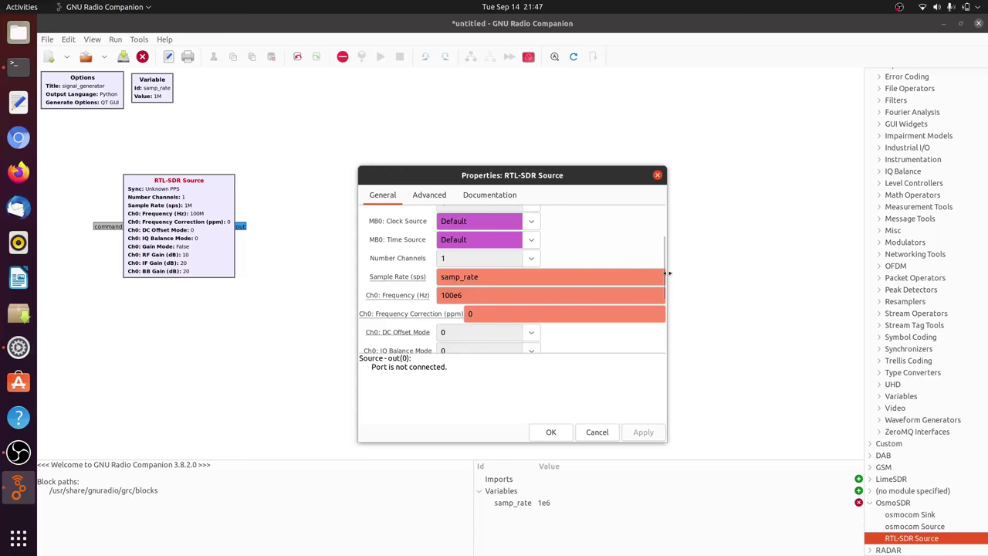
{"action": "scroll", "coordinate": [662, 281], "scroll_direction": "down", "scroll_amount": 1}
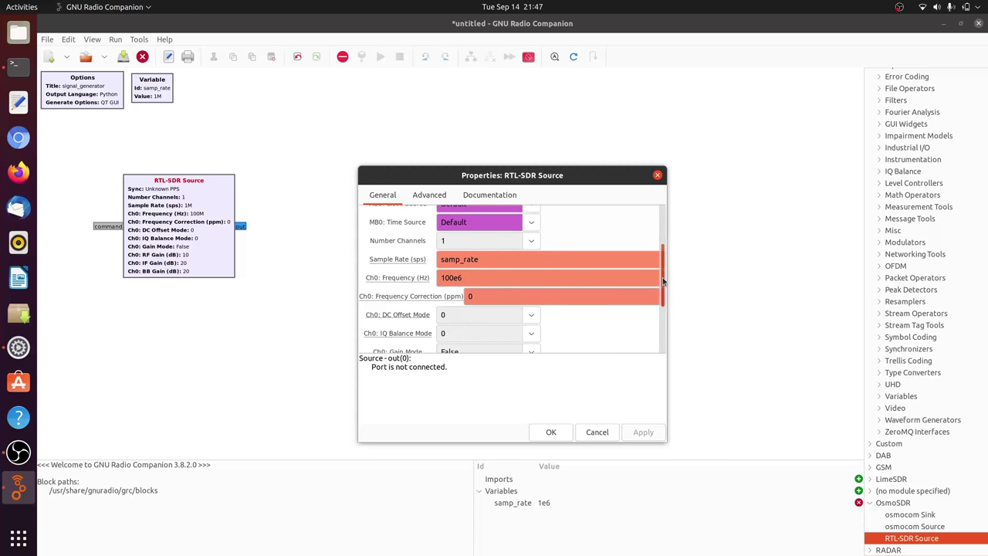
{"action": "left_click_drag", "start_coordinate": [662, 280], "coordinate": [658, 331]}
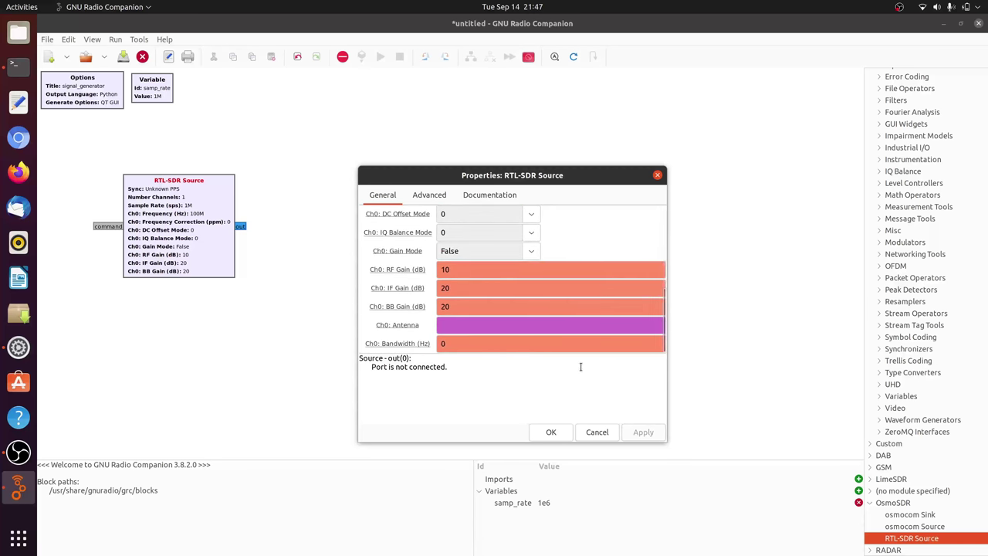
{"action": "left_click", "coordinate": [546, 434]}
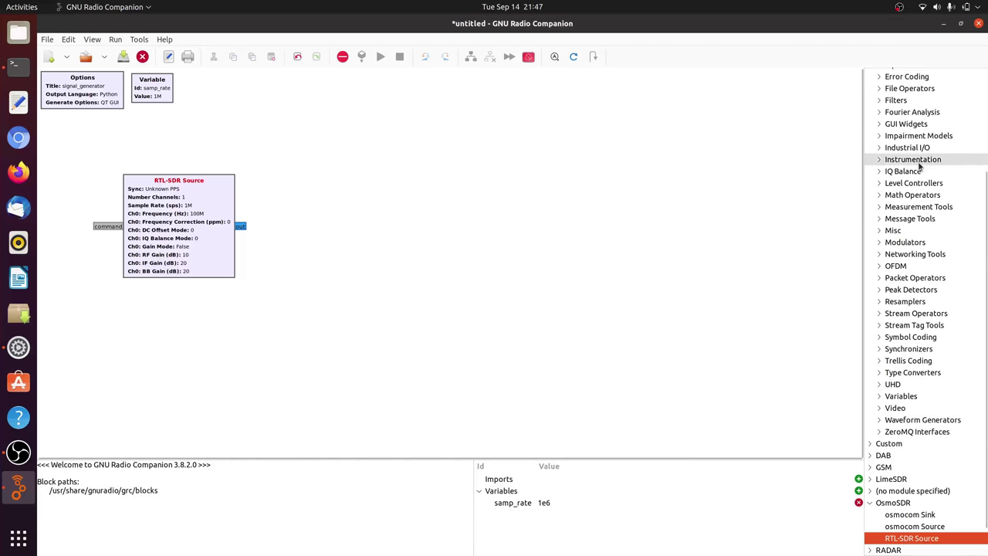
Expand Instrumentation and its QT subcategory in the block tree to list the QT GUI sinks.
{"action": "scroll", "coordinate": [918, 162], "scroll_direction": "up", "scroll_amount": 1}
{"action": "scroll", "coordinate": [918, 163], "scroll_direction": "up", "scroll_amount": 2}
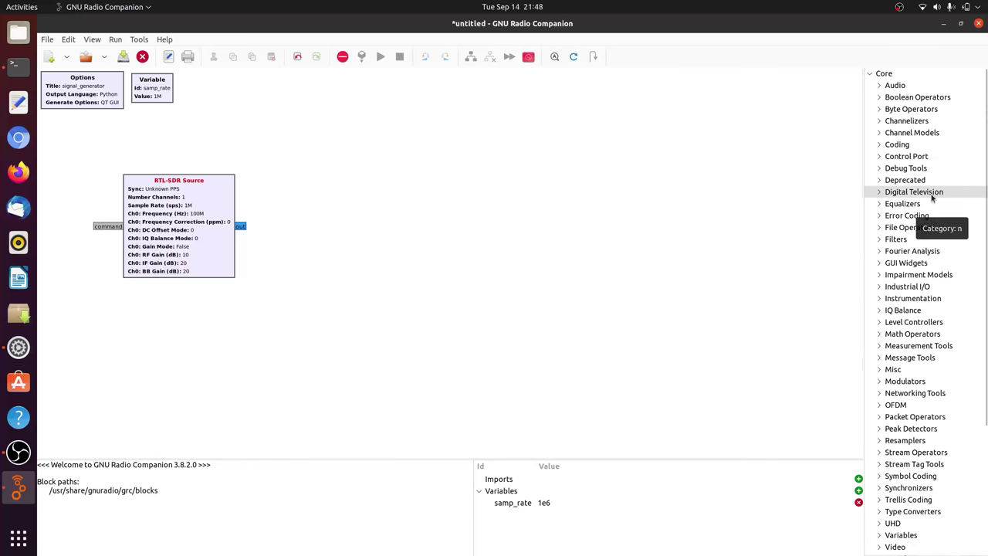
{"action": "left_click", "coordinate": [881, 298]}
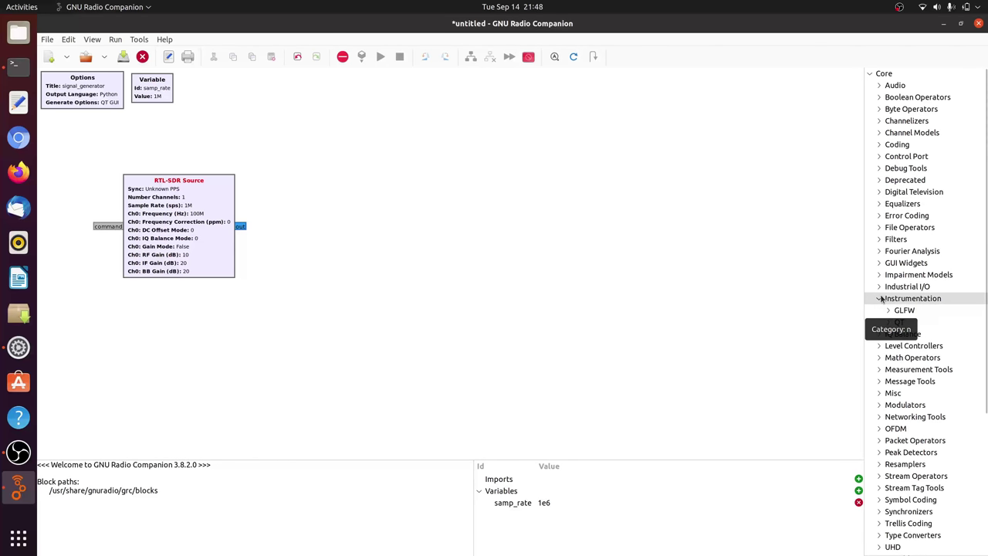
{"action": "left_click", "coordinate": [887, 322]}
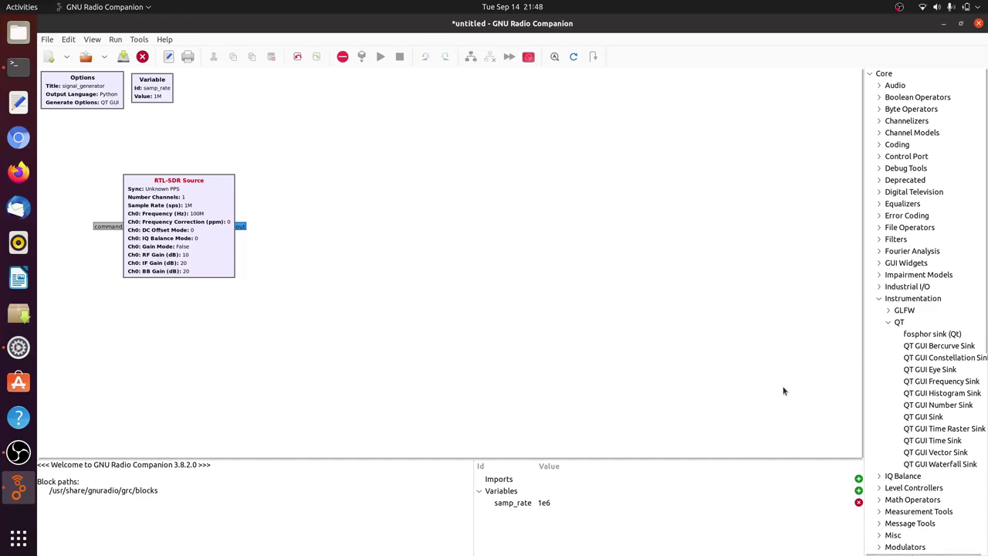
Add QT GUI Time and Frequency Sinks and wire the RTL-SDR Source output to both.
{"action": "left_click_drag", "start_coordinate": [932, 440], "coordinate": [308, 169]}
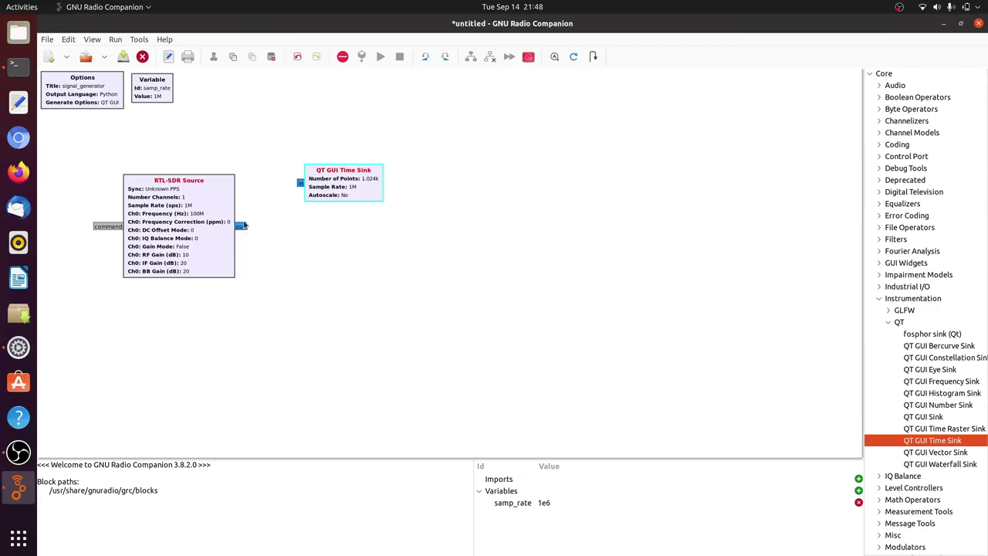
{"action": "left_click", "coordinate": [241, 227]}
{"action": "left_click", "coordinate": [300, 184]}
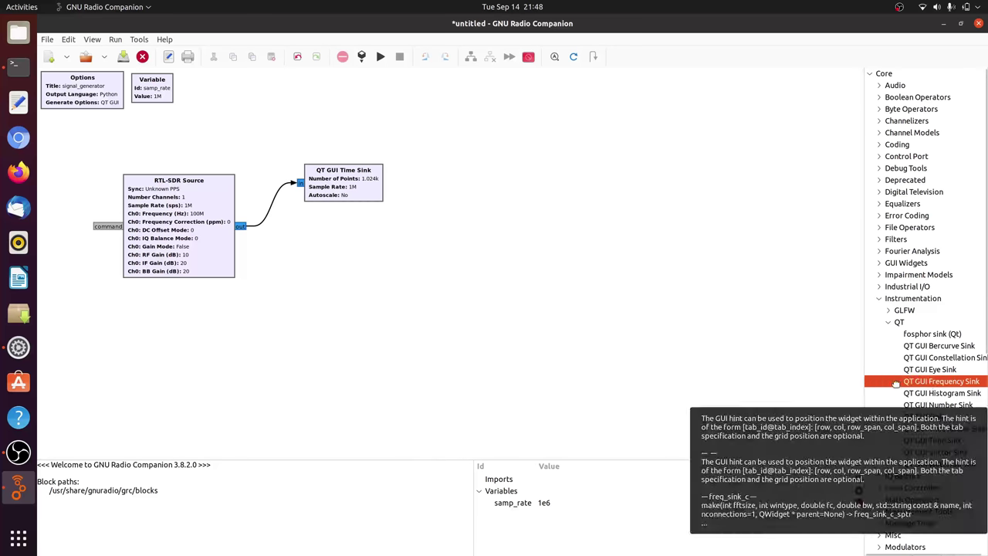
{"action": "left_click_drag", "start_coordinate": [929, 389], "coordinate": [345, 247]}
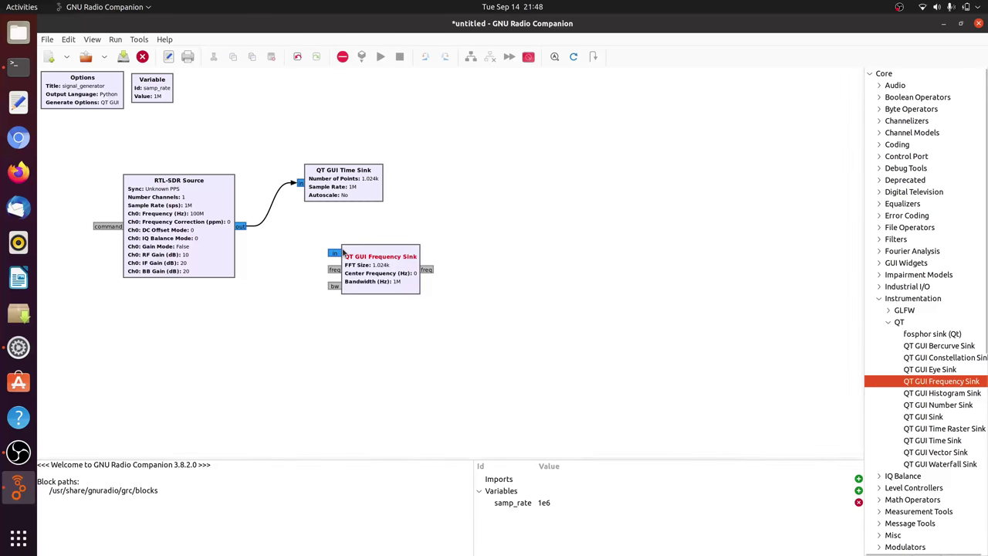
{"action": "left_click", "coordinate": [273, 241]}
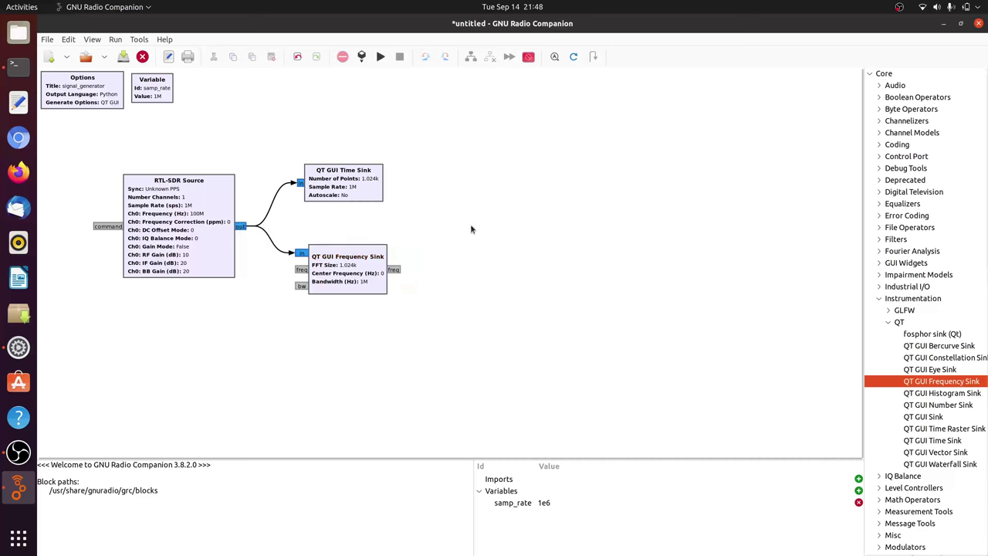
Execute the flow graph, saving it as signal_generator.grc when prompted.
{"action": "left_click", "coordinate": [379, 57]}
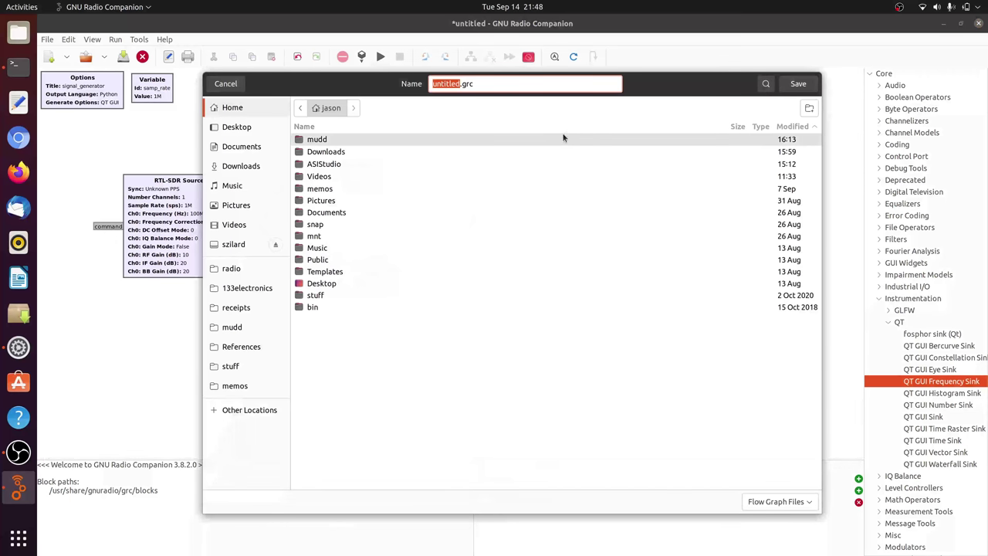
{"action": "left_click", "coordinate": [792, 90]}
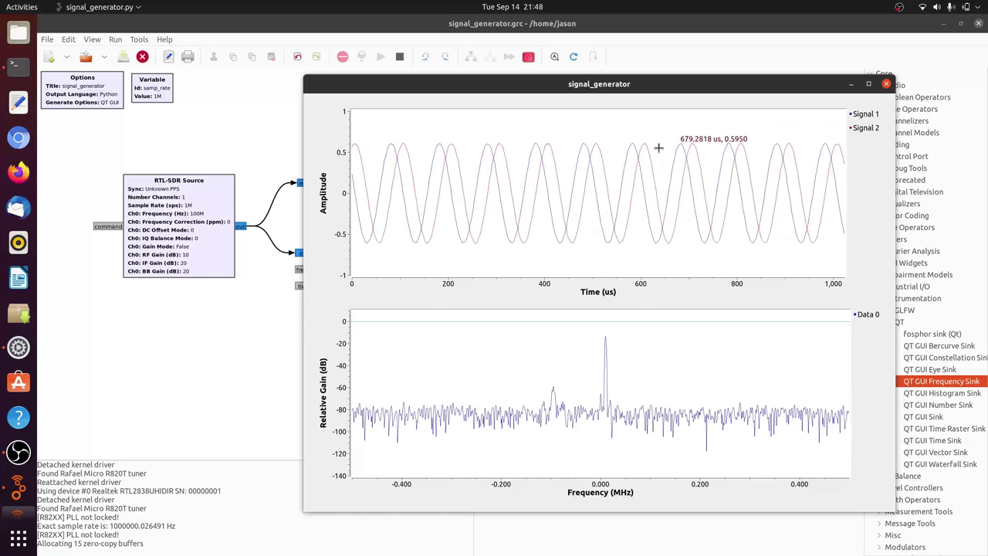
Stop the time-domain plot so the I/Q sinusoids freeze in place.
{"action": "right_click", "coordinate": [596, 133]}
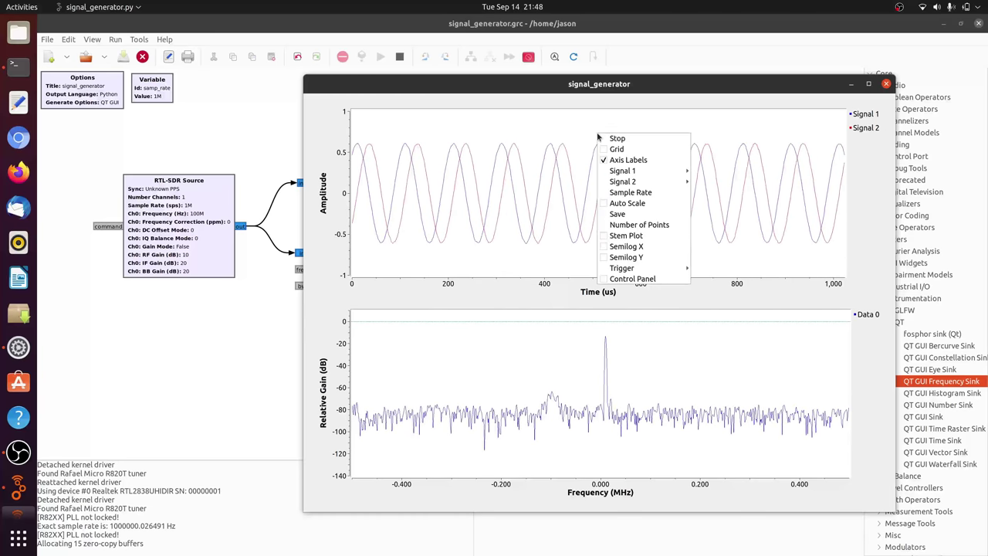
{"action": "left_click", "coordinate": [619, 138]}
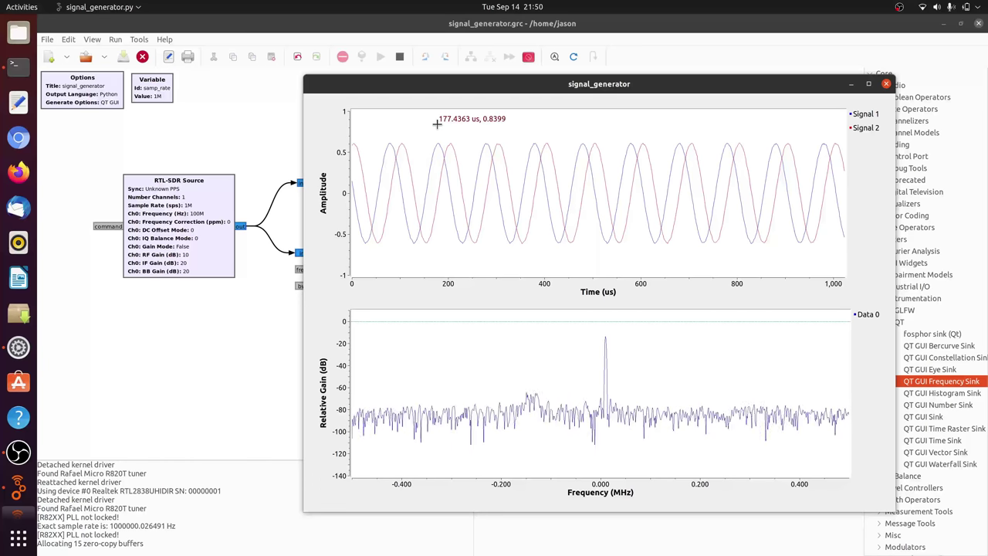
Resume live updating of the time plot as the generator is retuned below 100 MHz.
{"action": "right_click", "coordinate": [488, 126]}
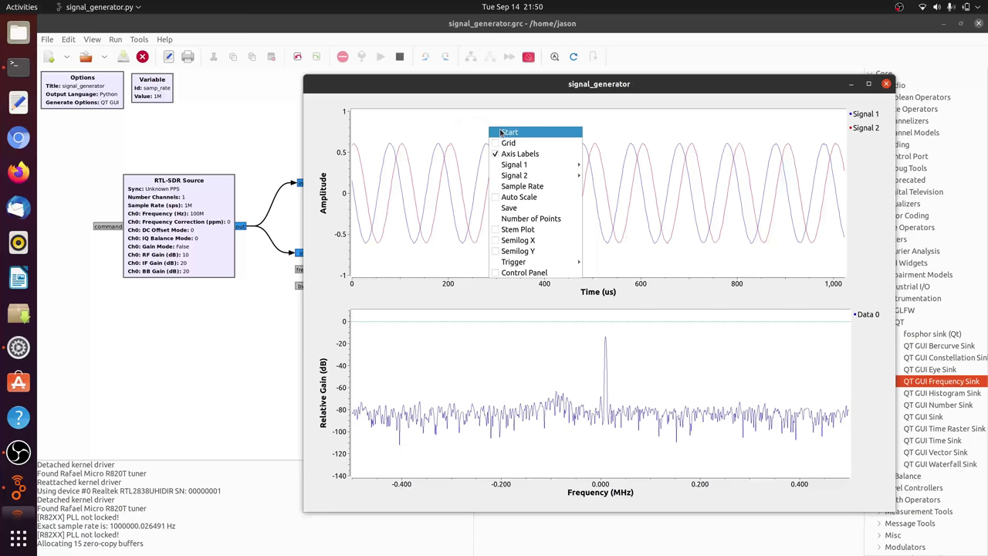
{"action": "key", "text": "Escape"}
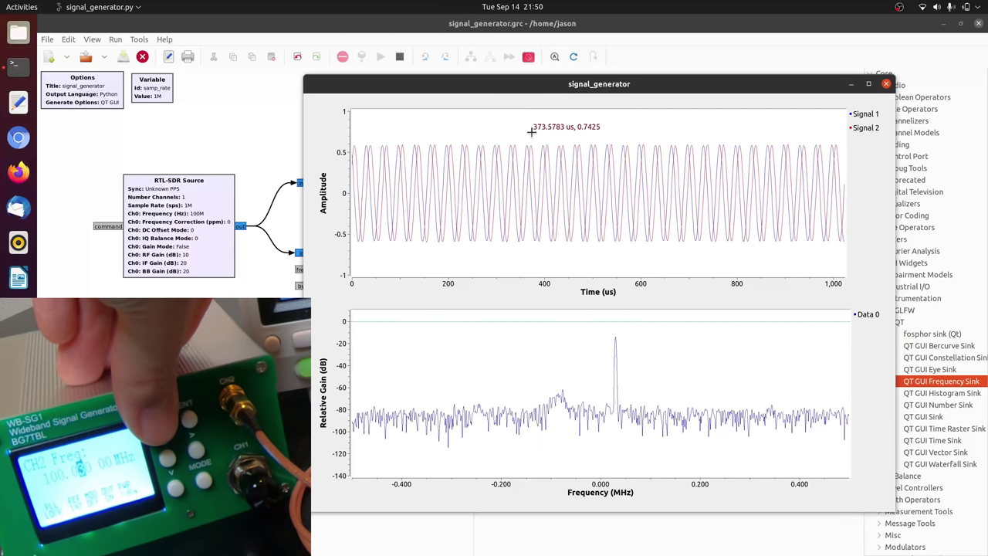
{"action": "mouse_move", "coordinate": [616, 336]}
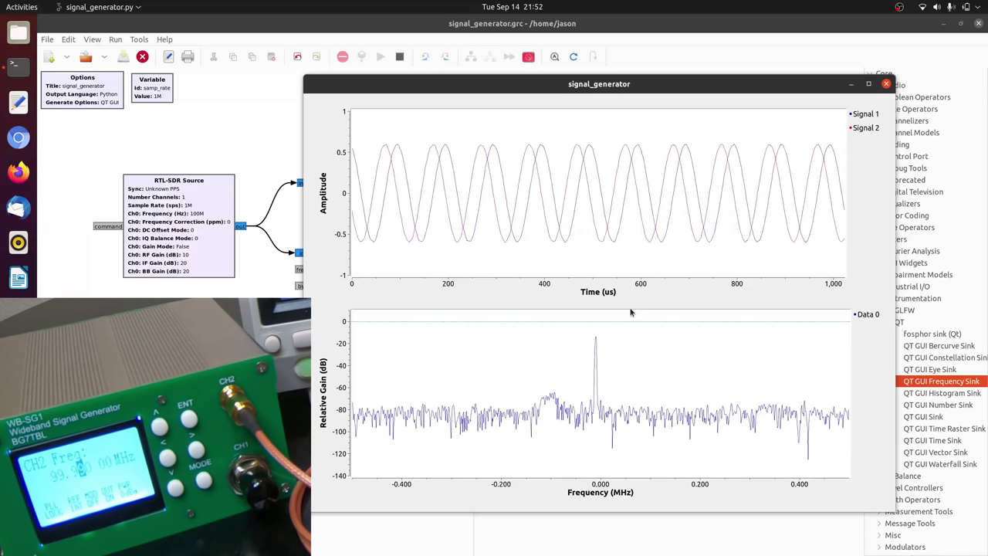
Read the spectrum peak at about -0.010 MHz with the generator at 99.990 MHz.
{"action": "mouse_move", "coordinate": [595, 334]}
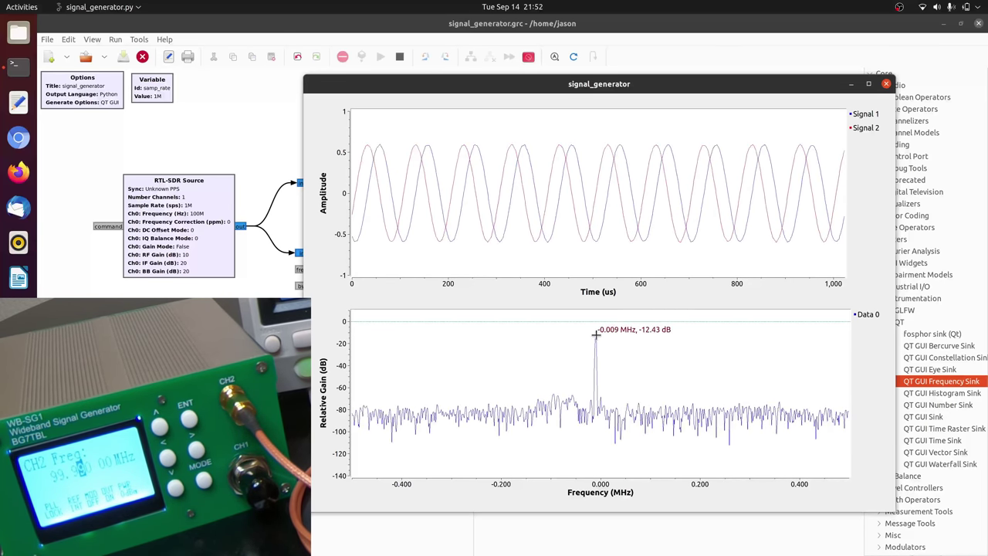
Toggle the time plot Stop, Start, Stop, then back to live, showing ten cycles per 1,000 µs.
{"action": "right_click", "coordinate": [562, 127]}
{"action": "left_click", "coordinate": [575, 133]}
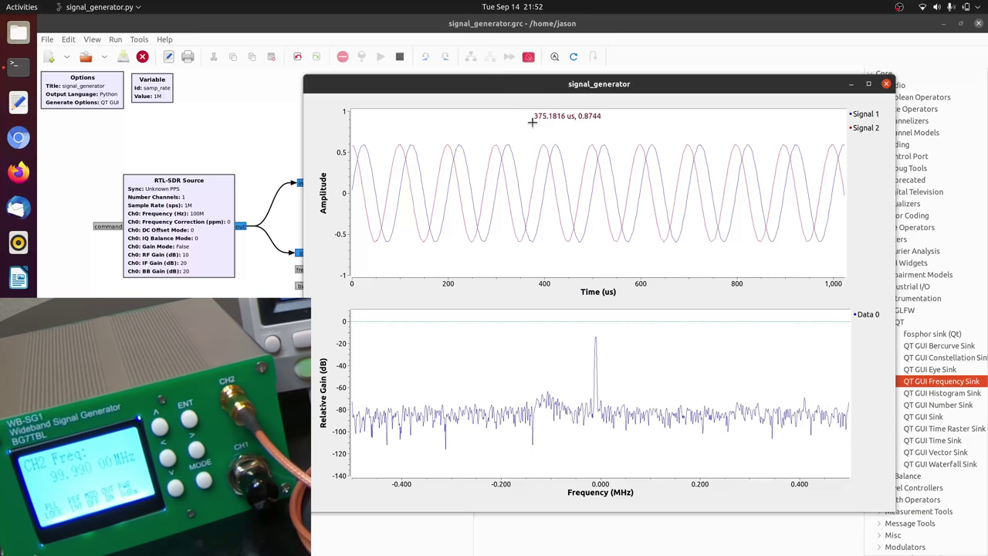
{"action": "right_click", "coordinate": [589, 125]}
{"action": "left_click", "coordinate": [595, 131]}
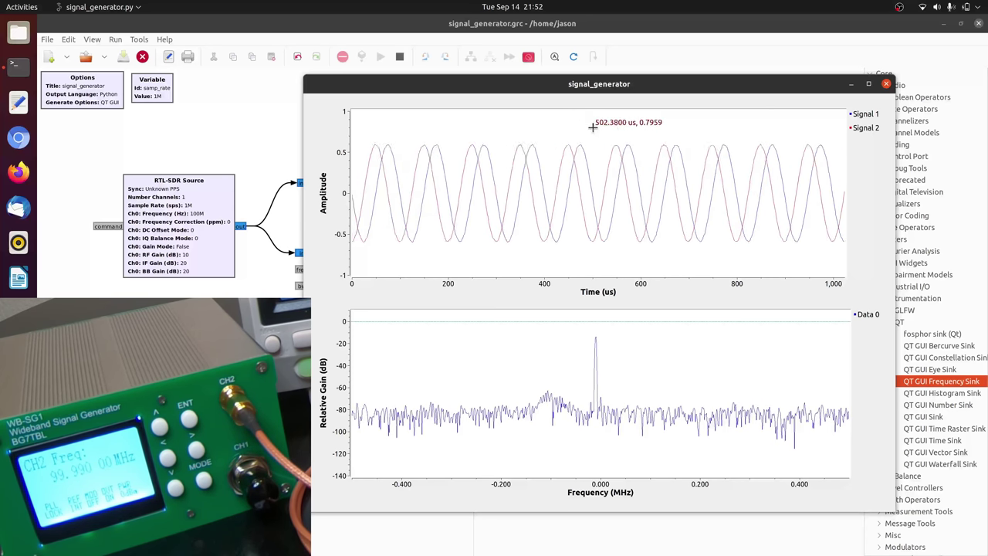
{"action": "right_click", "coordinate": [588, 124]}
{"action": "left_click", "coordinate": [598, 130]}
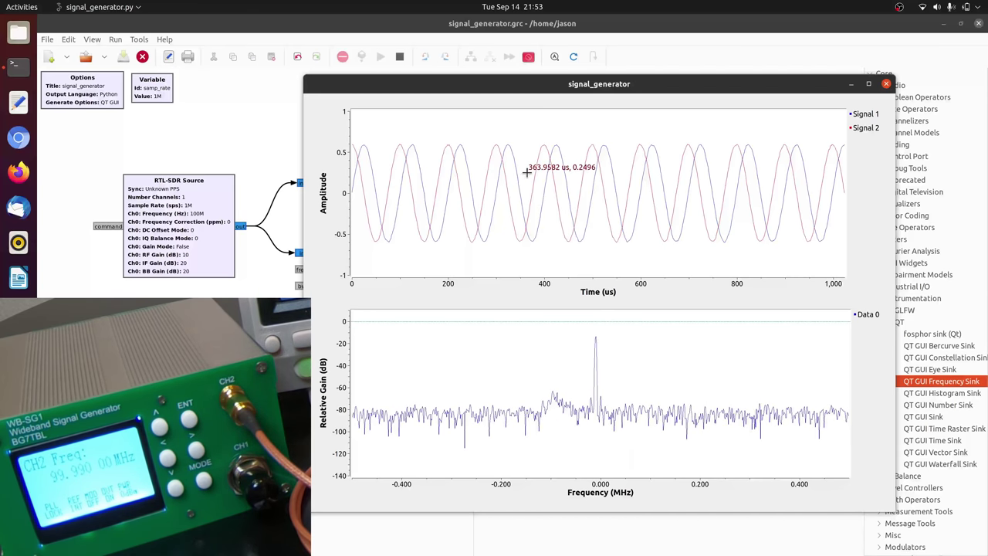
{"action": "right_click", "coordinate": [609, 126]}
{"action": "key", "text": "Escape"}
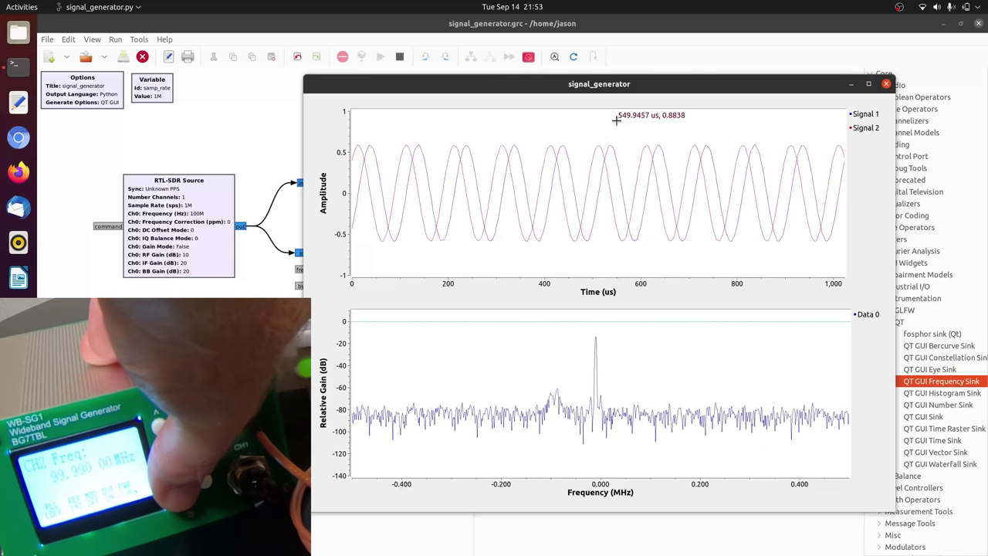